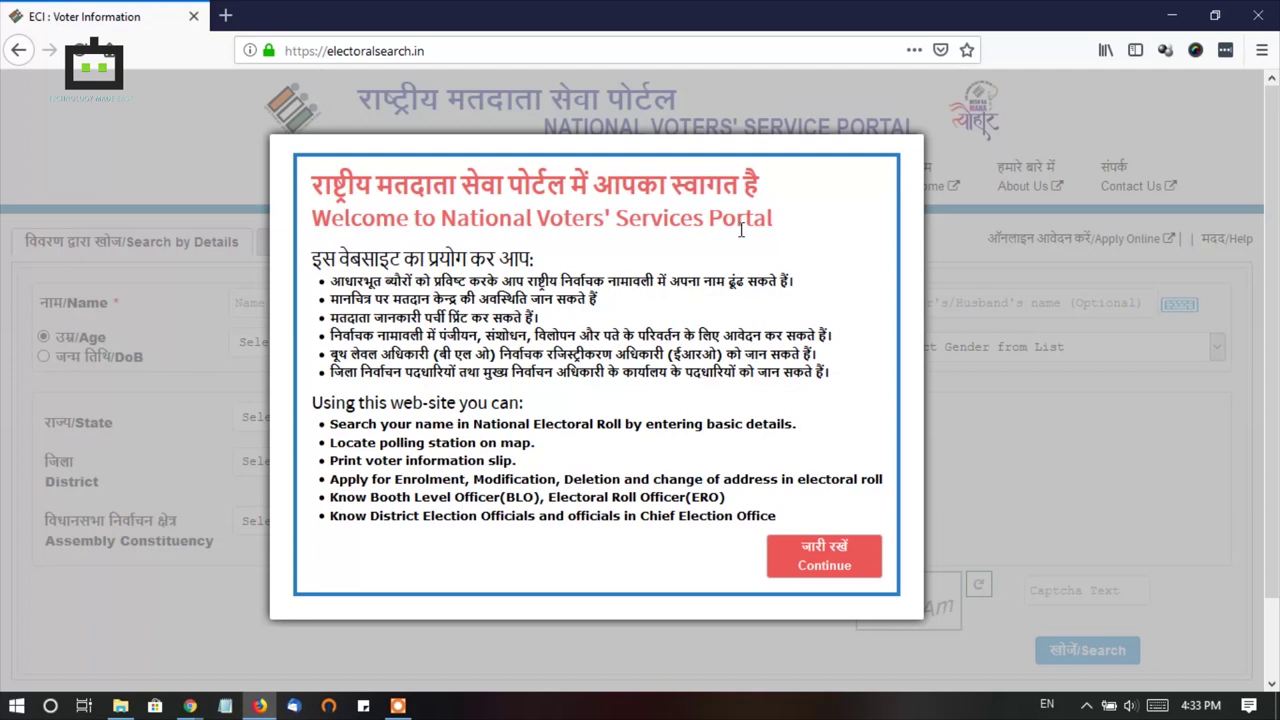
# - Dismiss the portal's welcome notice shown over the electoral search page
pyautogui.click(824, 556)
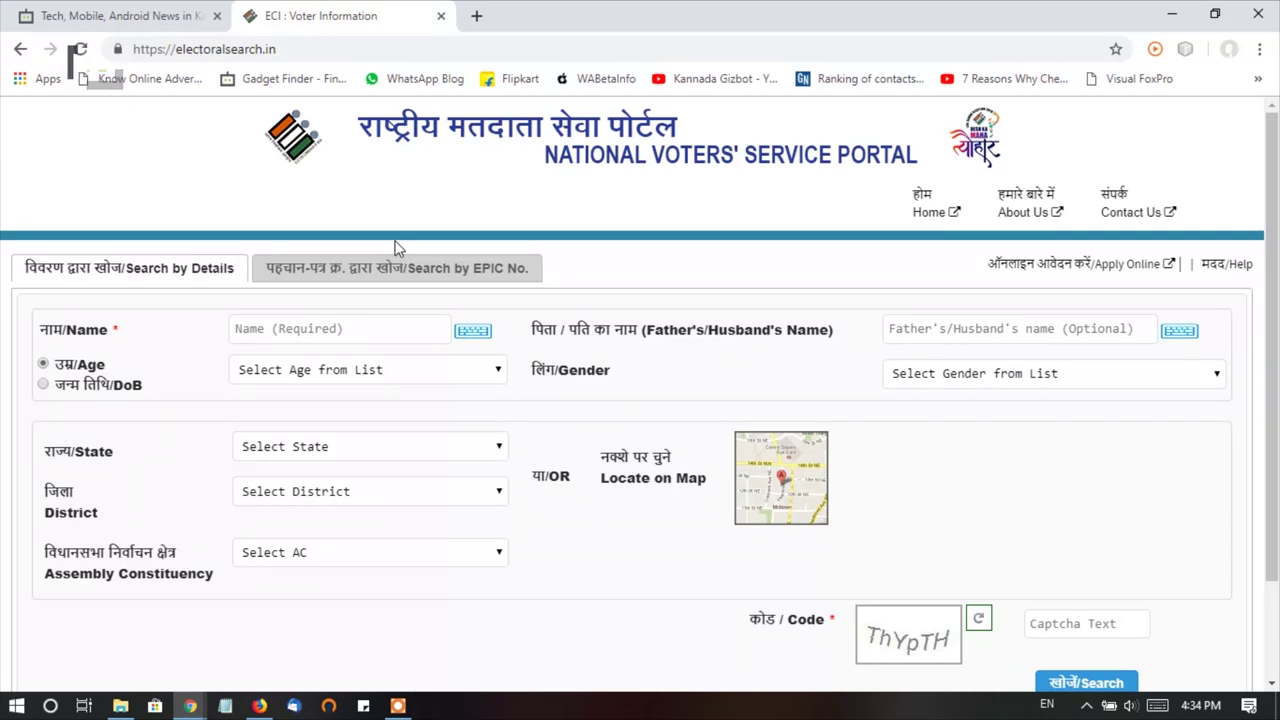
# - Preview the Search by EPIC No. tab, then return to the Search by Details form
pyautogui.click(418, 267)
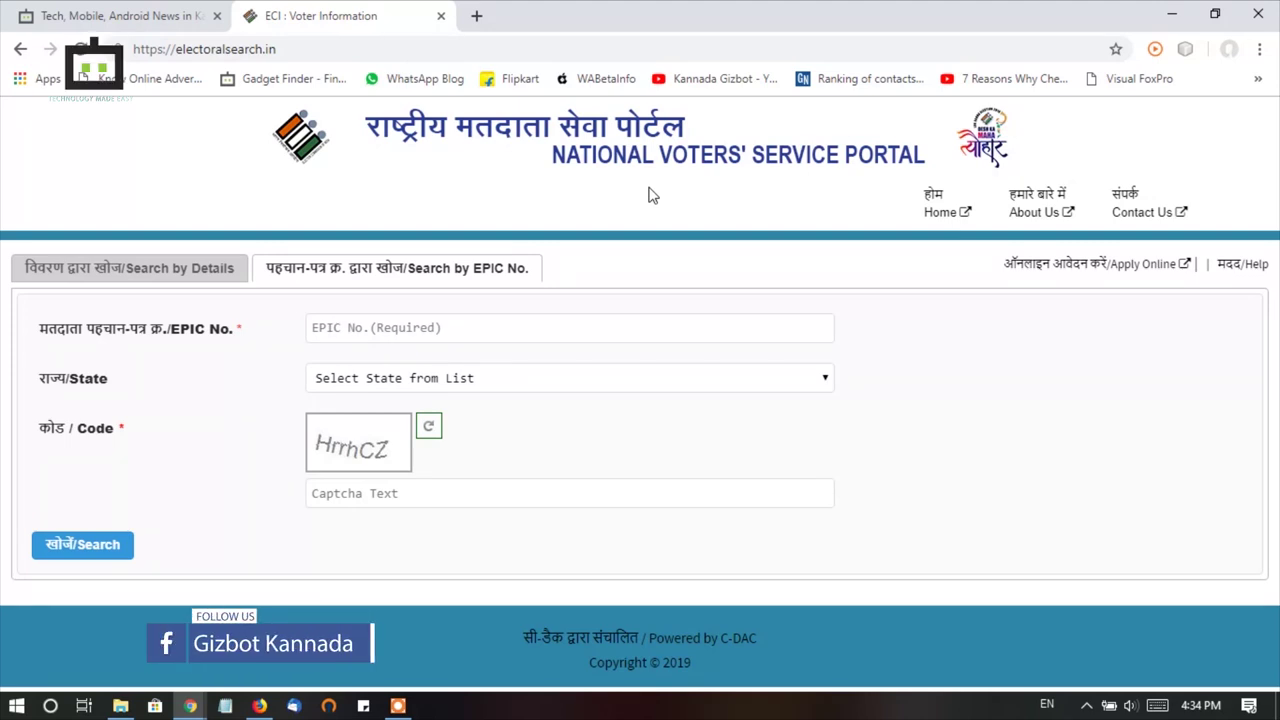
pyautogui.click(100, 276)
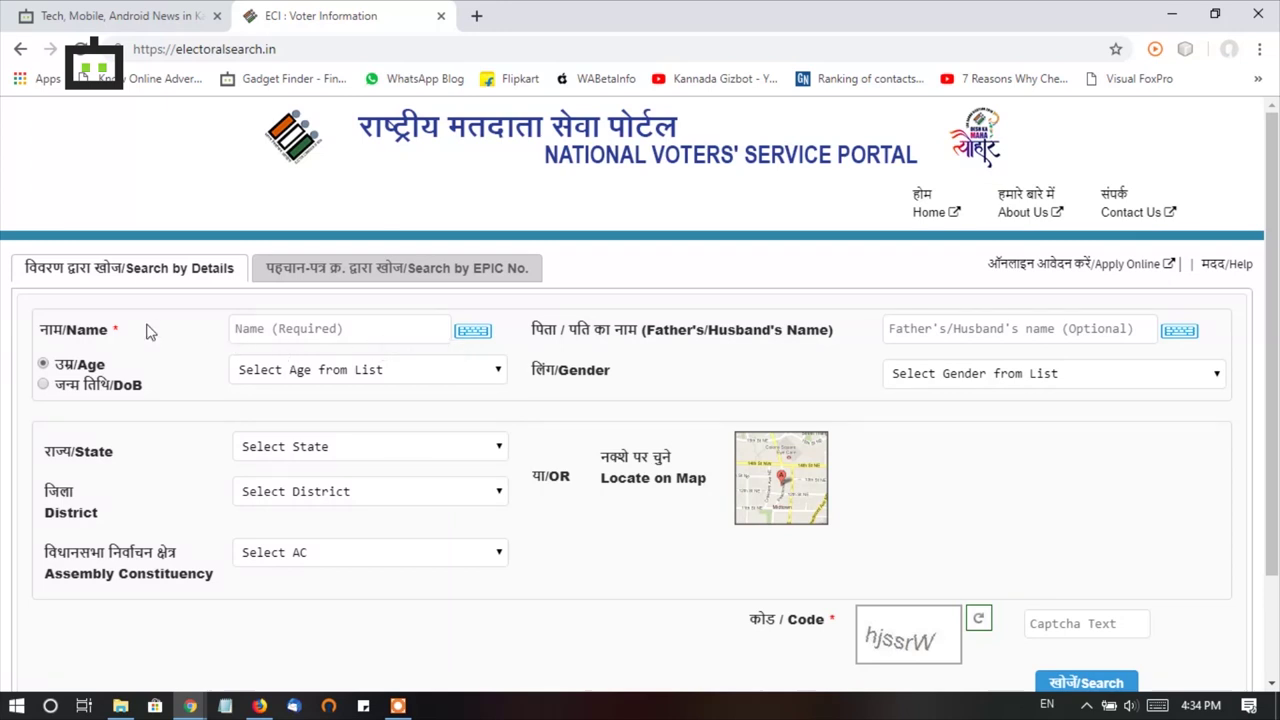
# - Enter the voter's name and switch to date of birth, choosing the birth year, month and day
pyautogui.click(361, 325)
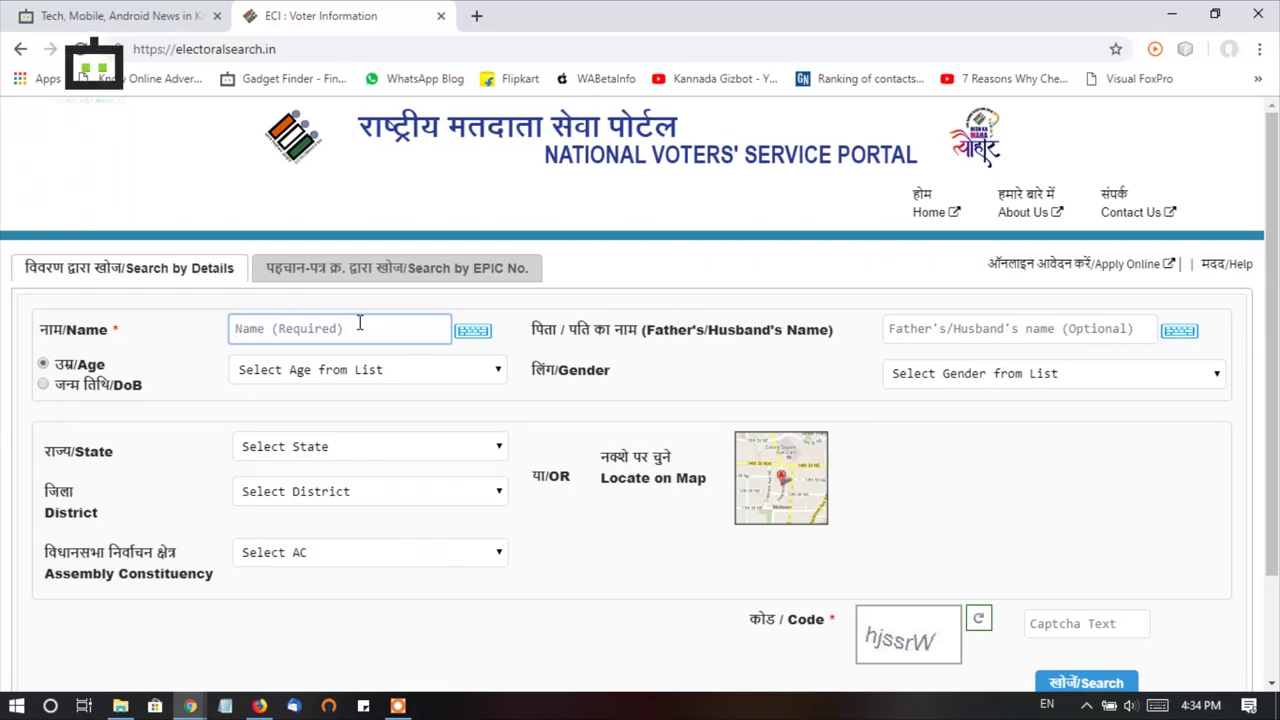
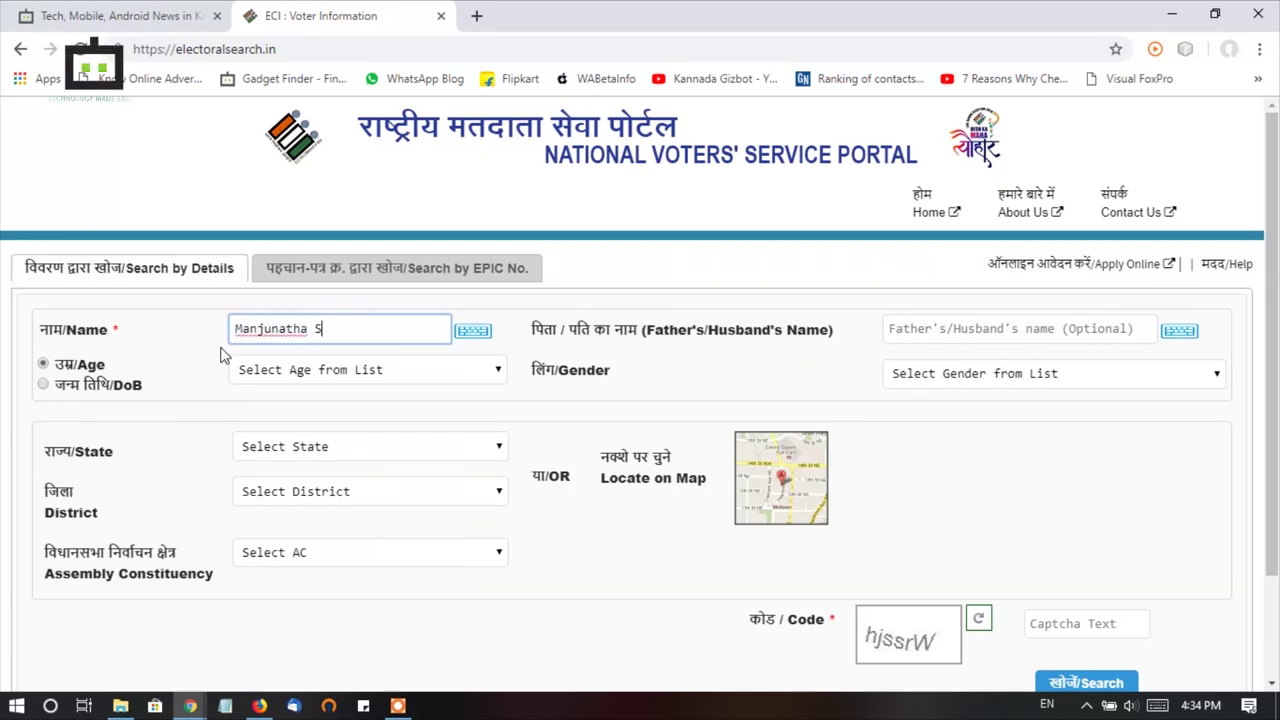
pyautogui.click(43, 384)
pyautogui.click(281, 380)
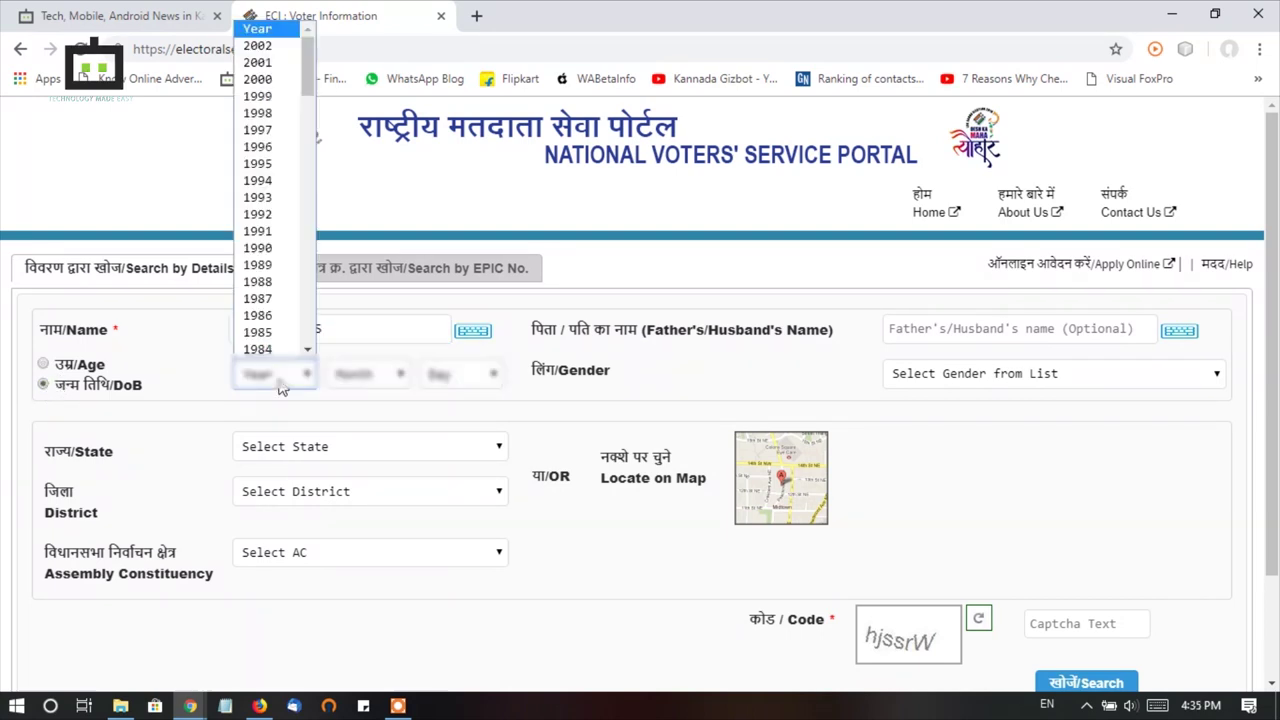
pyautogui.click(265, 206)
pyautogui.click(368, 373)
pyautogui.click(371, 463)
pyautogui.click(460, 373)
pyautogui.click(460, 250)
pyautogui.click(370, 446)
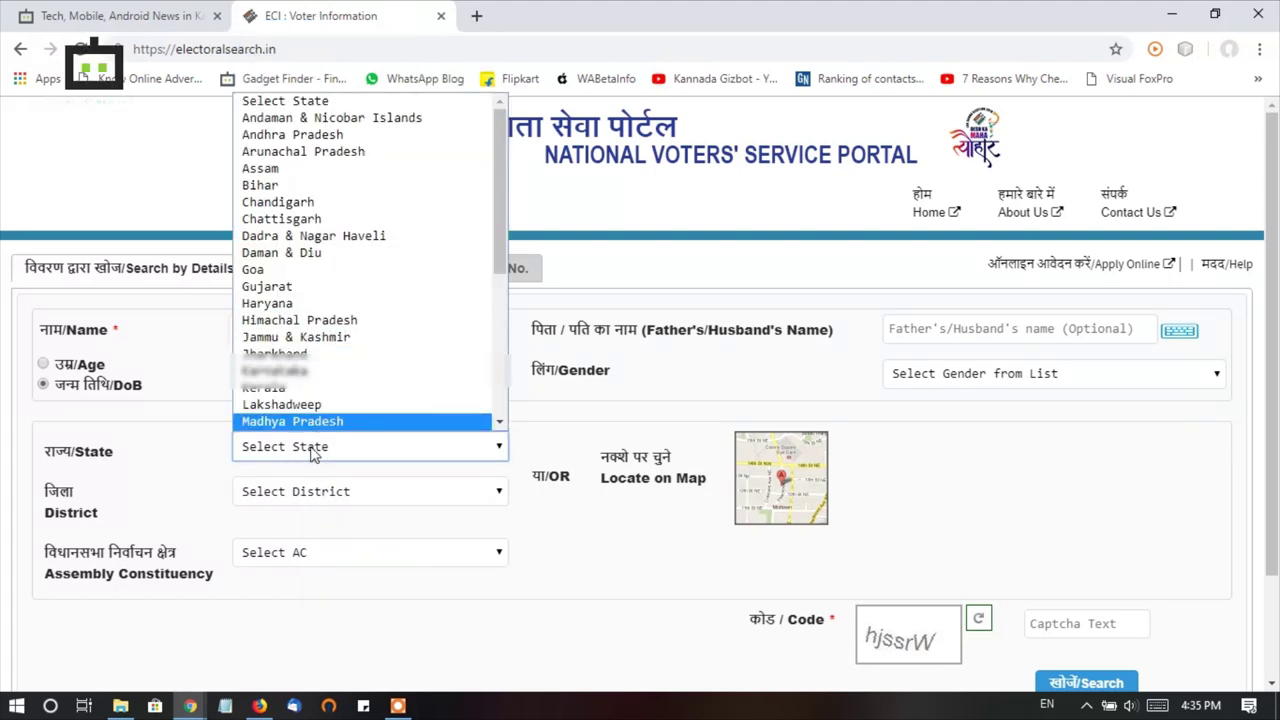
# - Choose state Karnataka, district B.B.M.P(SOUTH) and assembly constituency Govindarajanagar
pyautogui.click(300, 370)
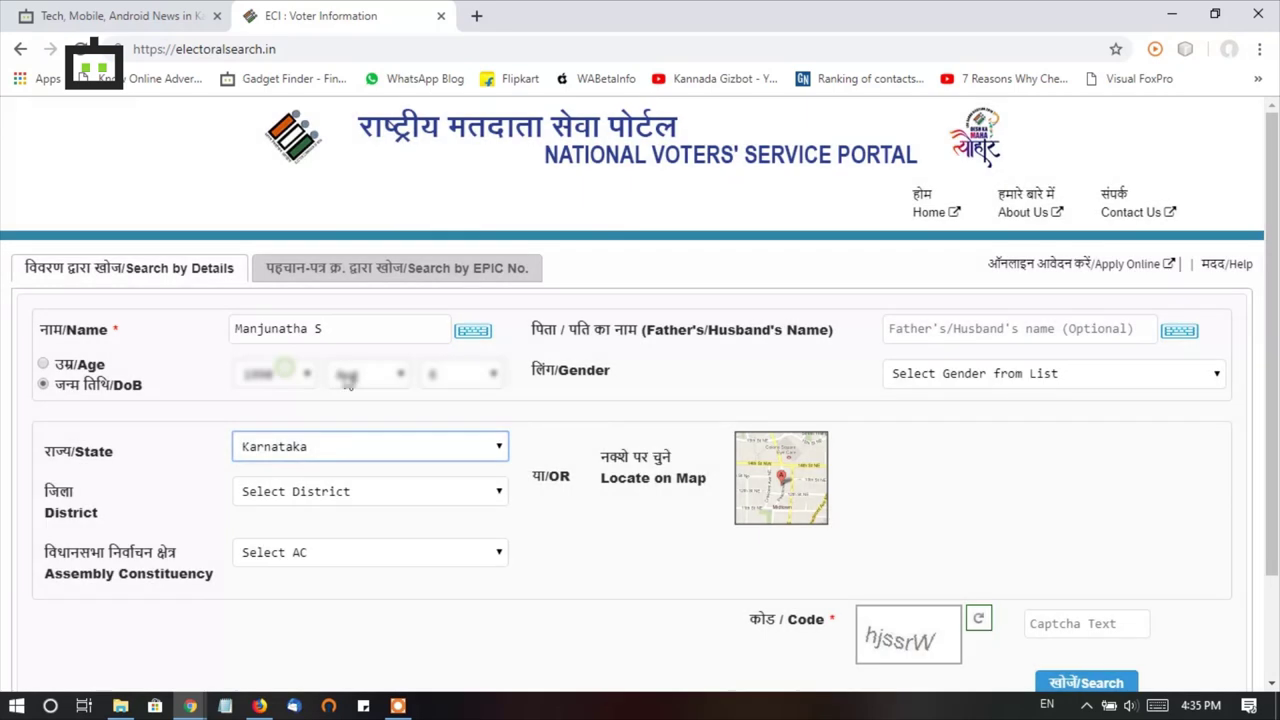
pyautogui.click(341, 490)
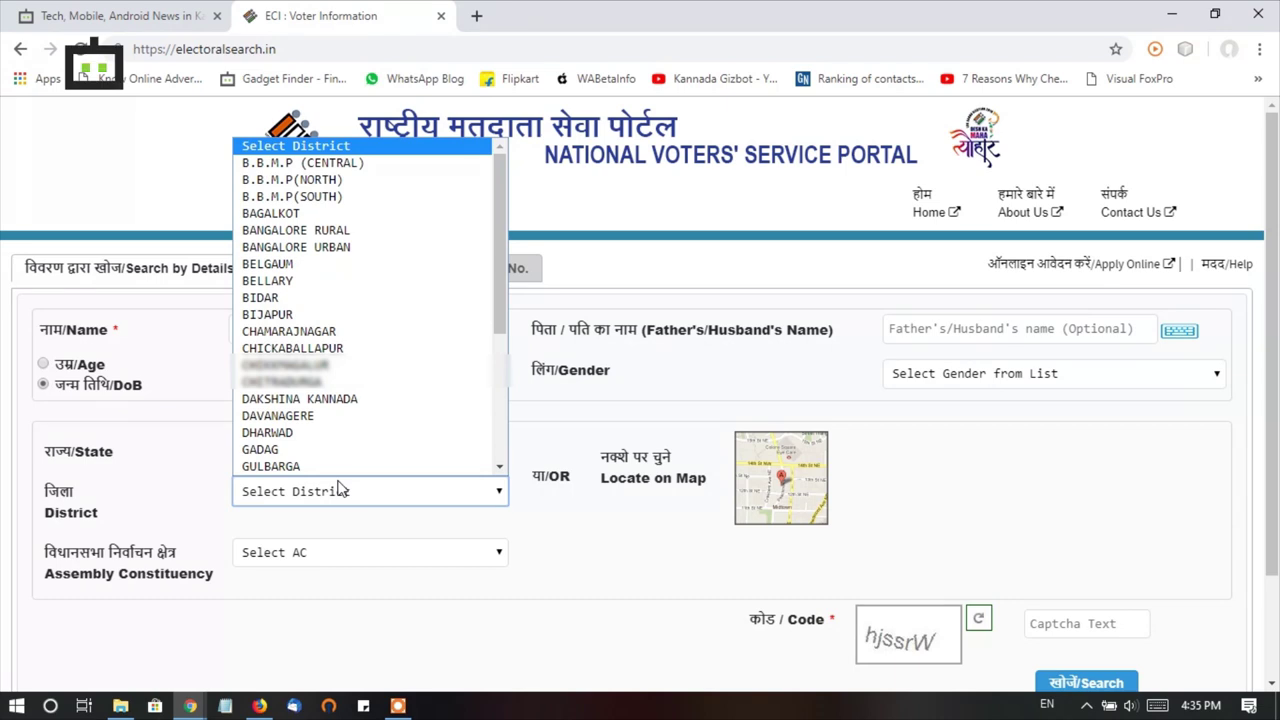
pyautogui.click(311, 205)
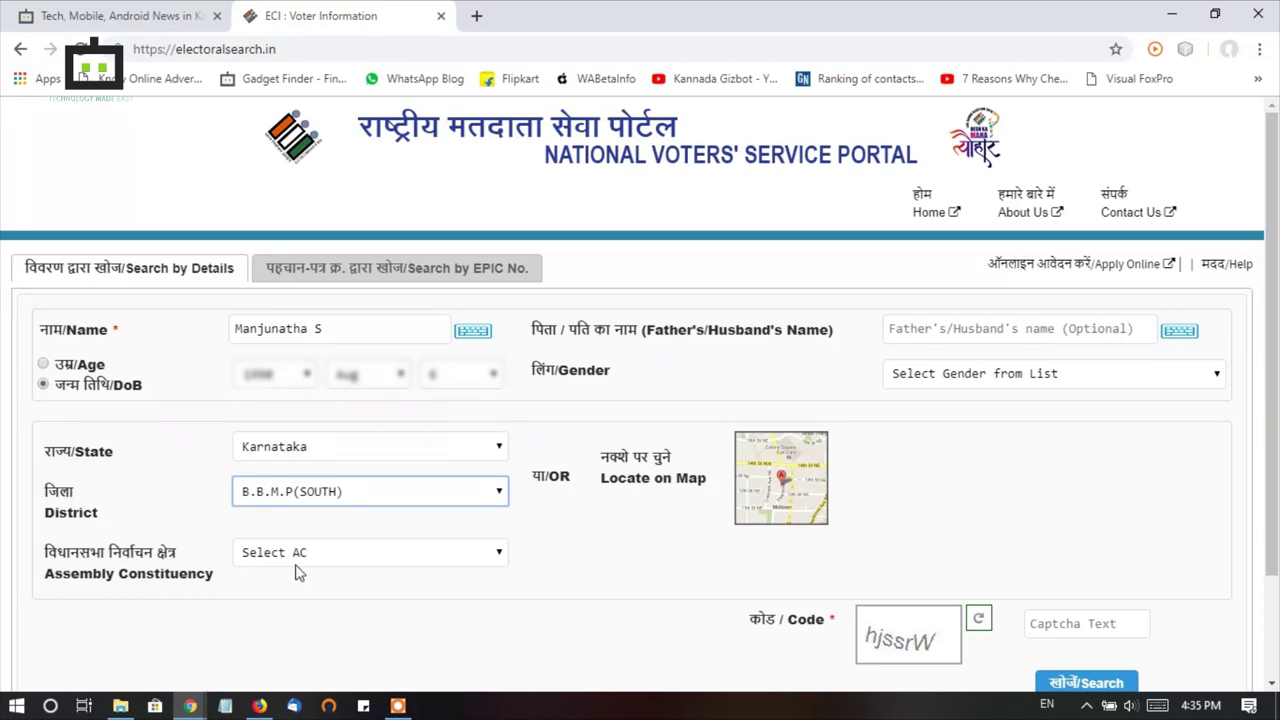
pyautogui.click(303, 556)
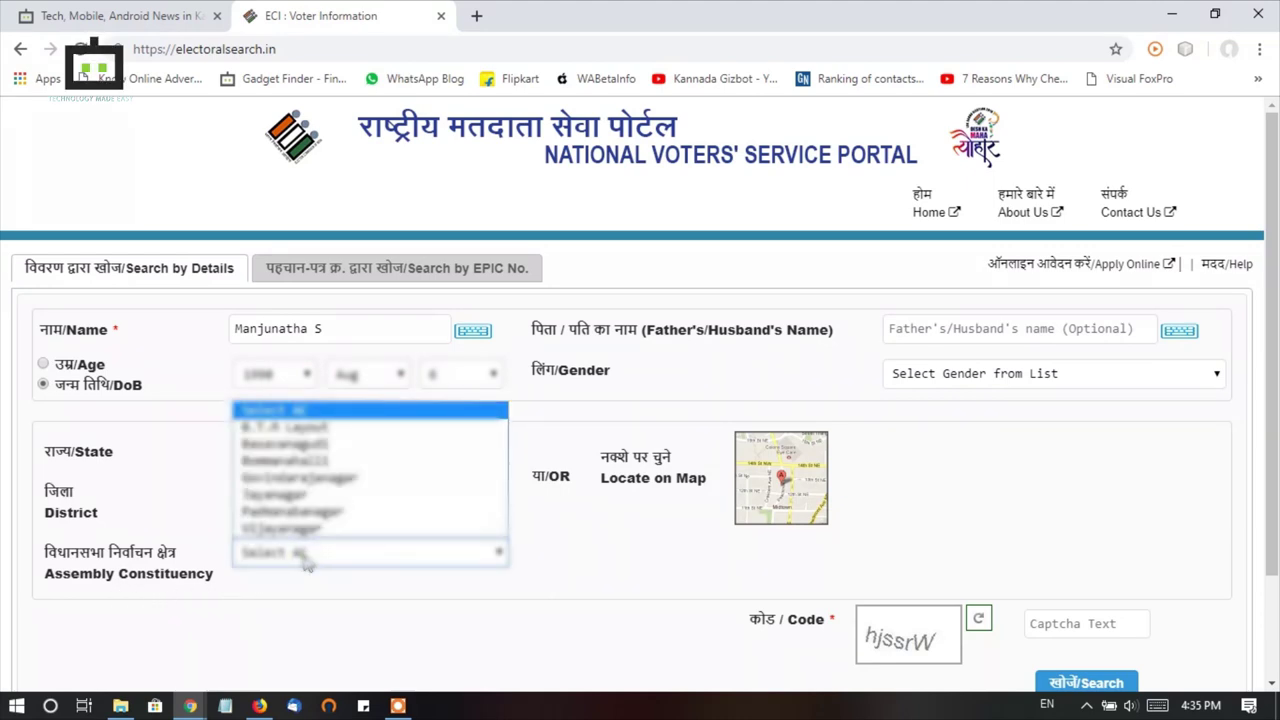
pyautogui.click(330, 482)
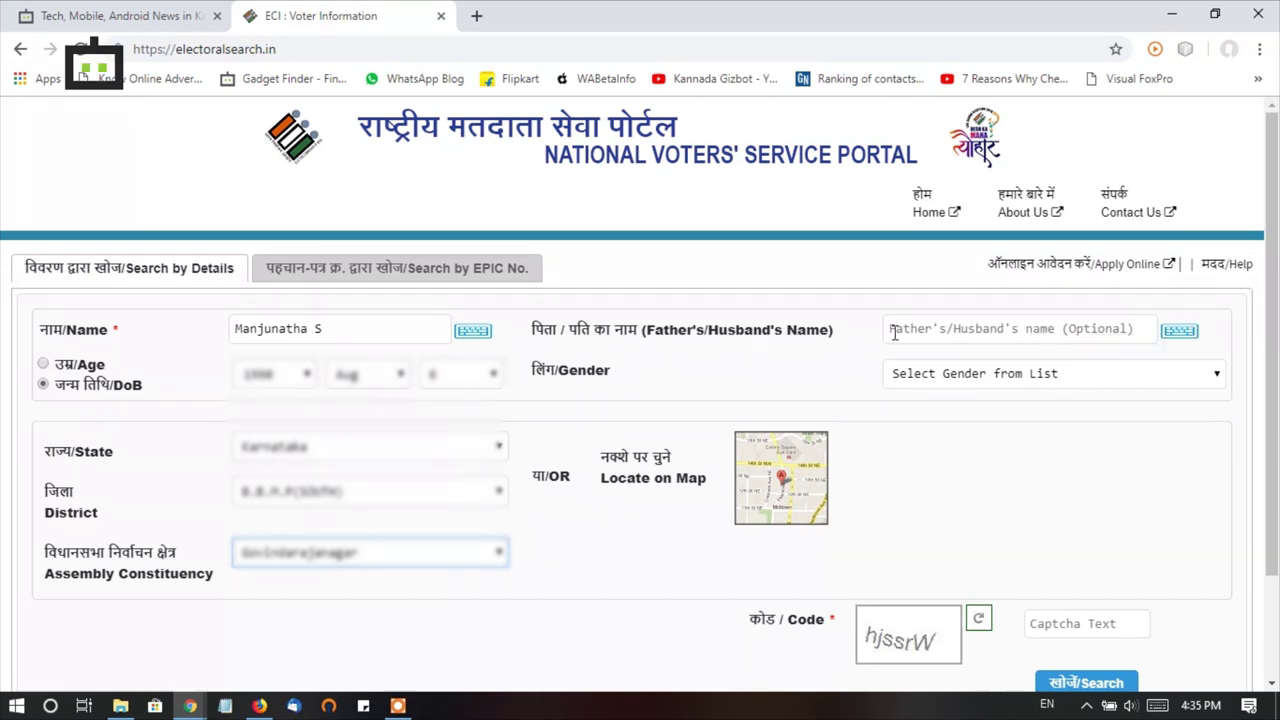
pyautogui.click(962, 320)
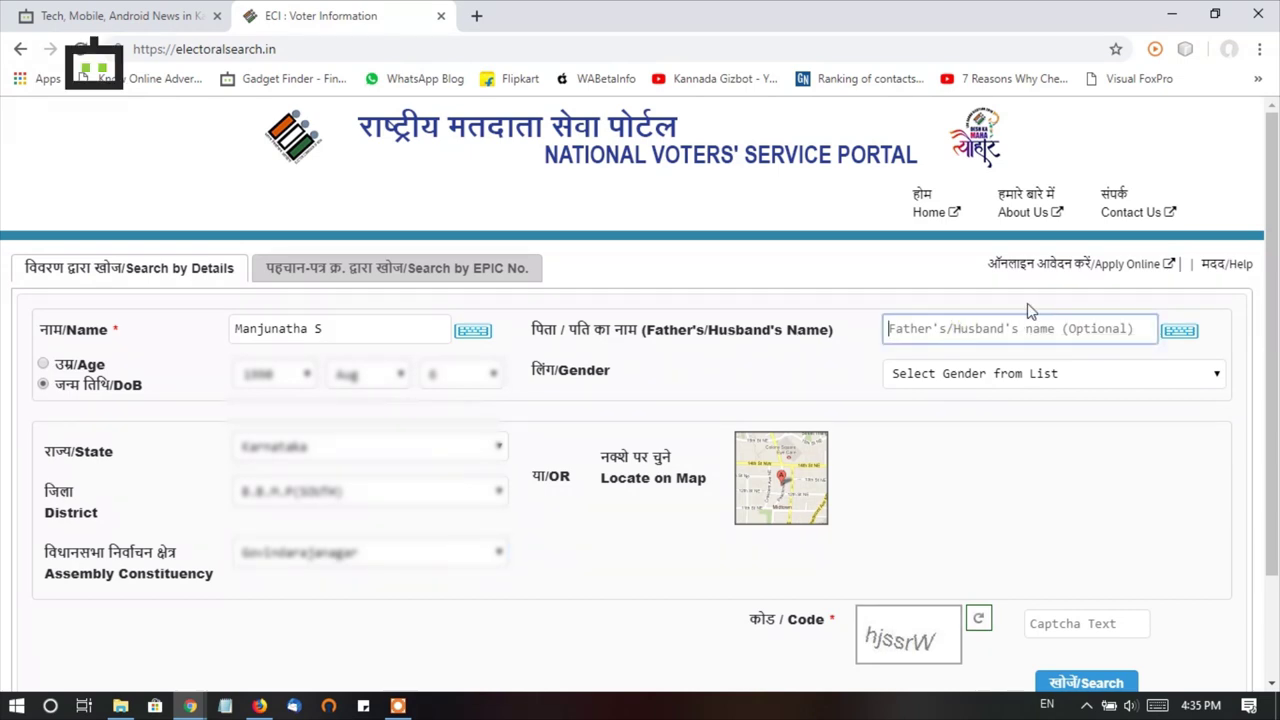
# - Enter the father's name, correcting a typo, and set the gender to Male
pyautogui.write('Shivalingiaha')
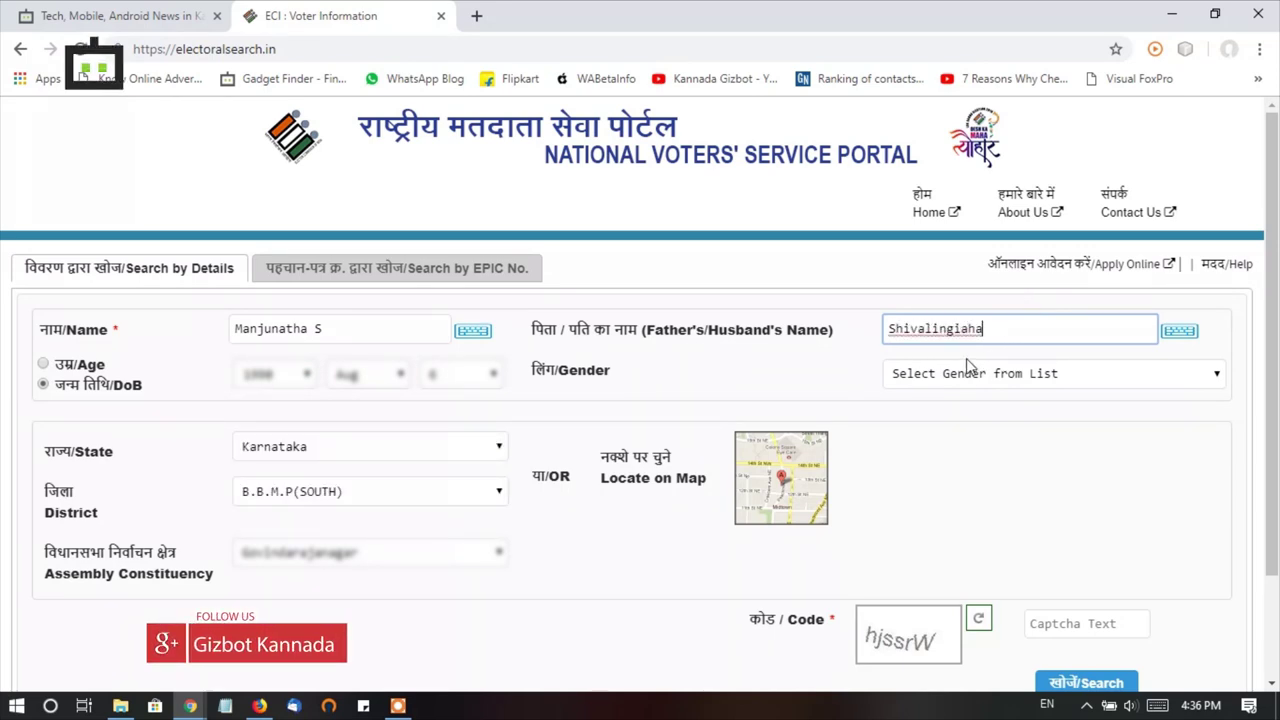
pyautogui.click(928, 376)
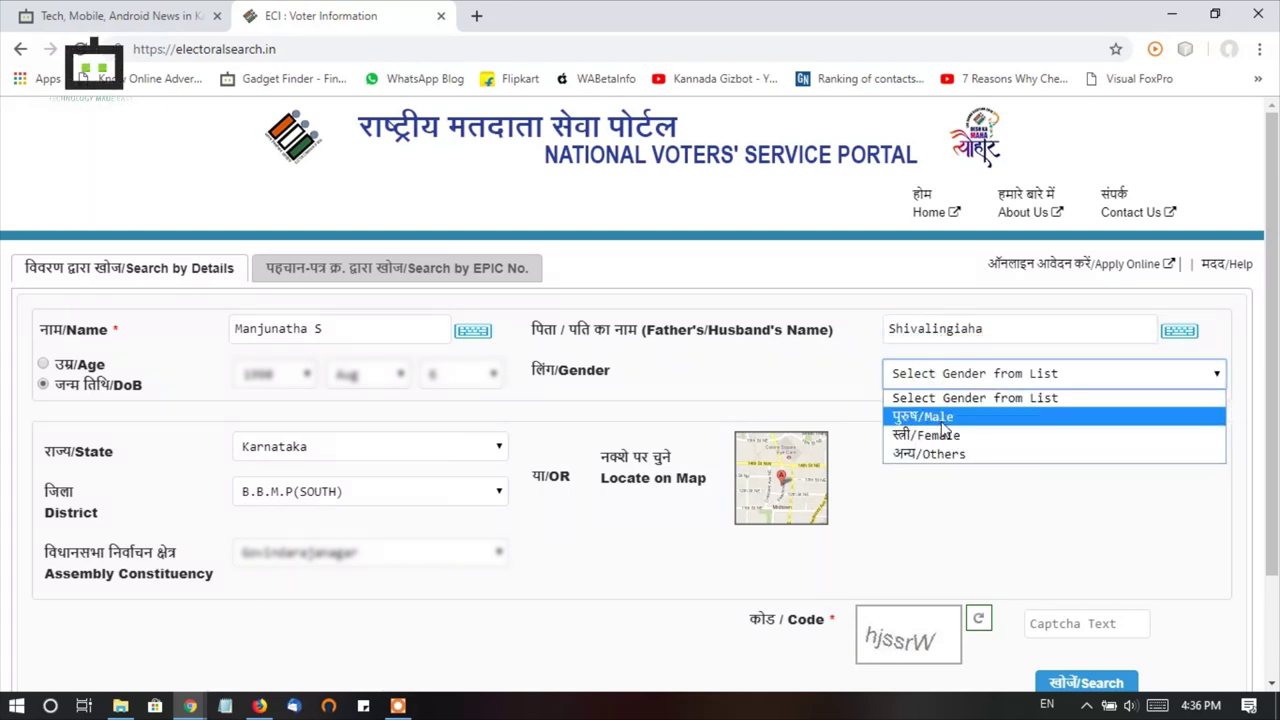
pyautogui.click(942, 428)
# - Fill in the captcha code and run the search, listing 24 matching voter records
pyautogui.scroll(-2, 957, 429)
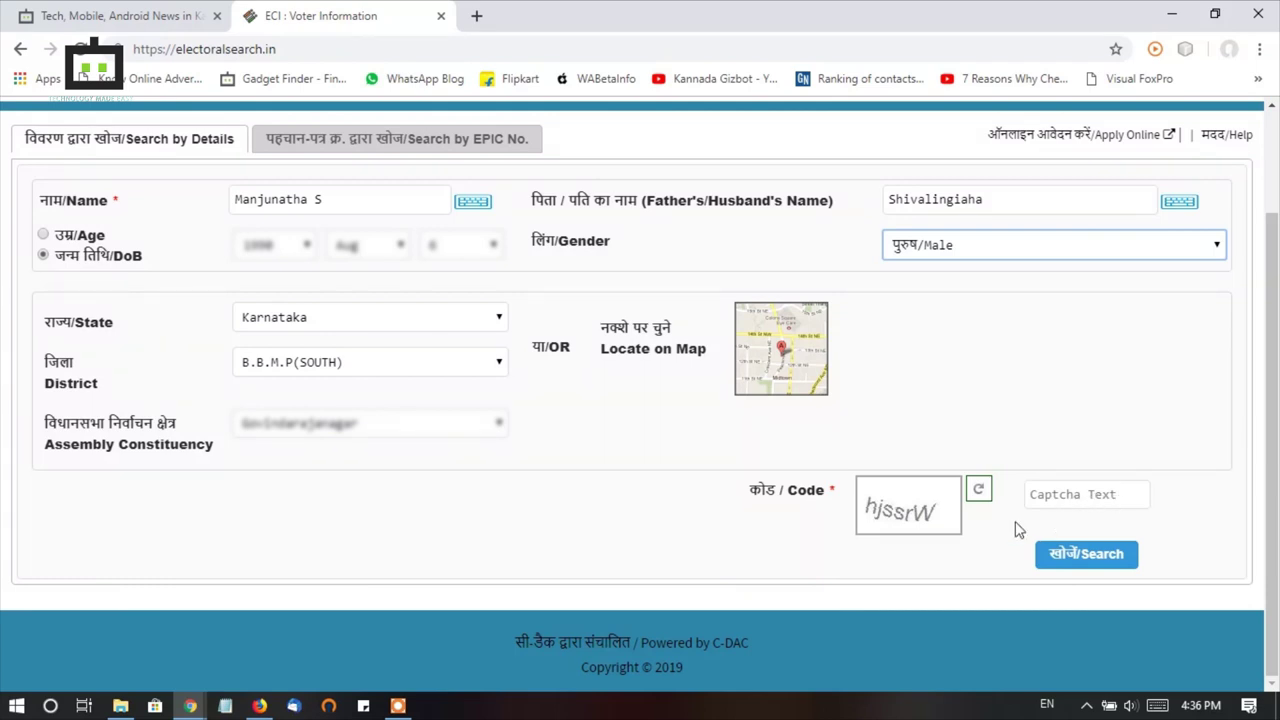
pyautogui.press('Tab')
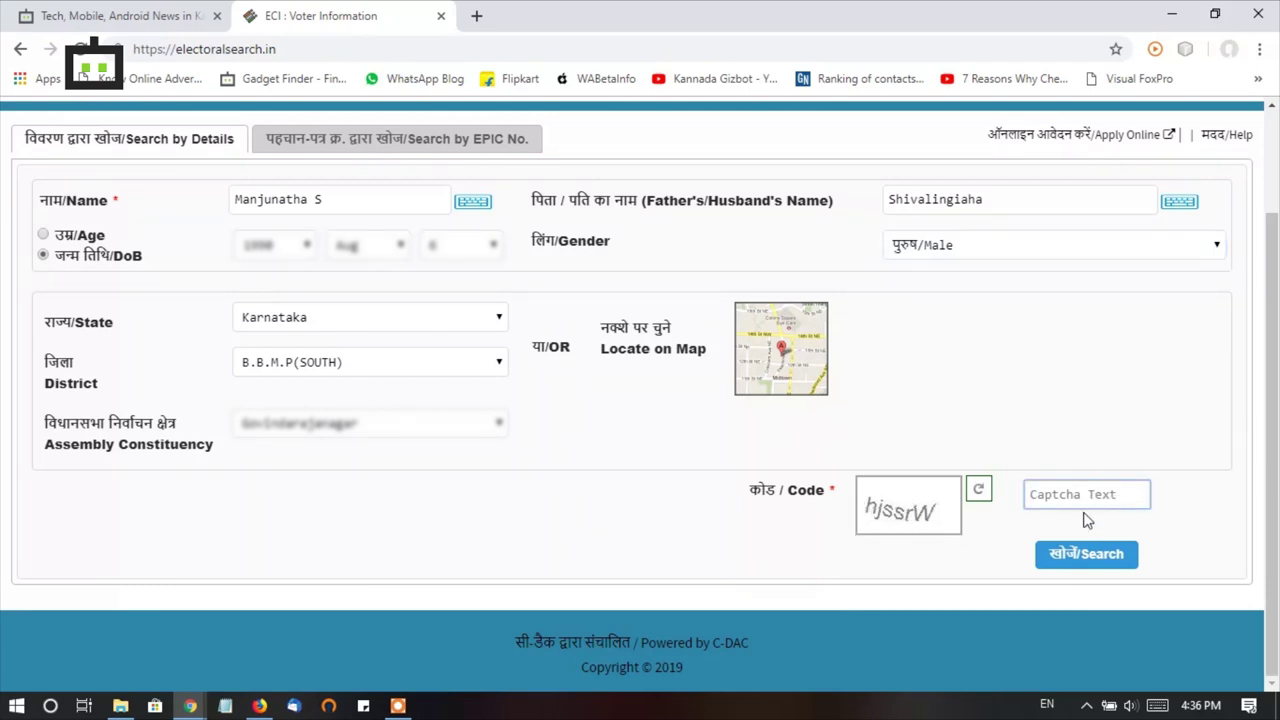
pyautogui.write('h')
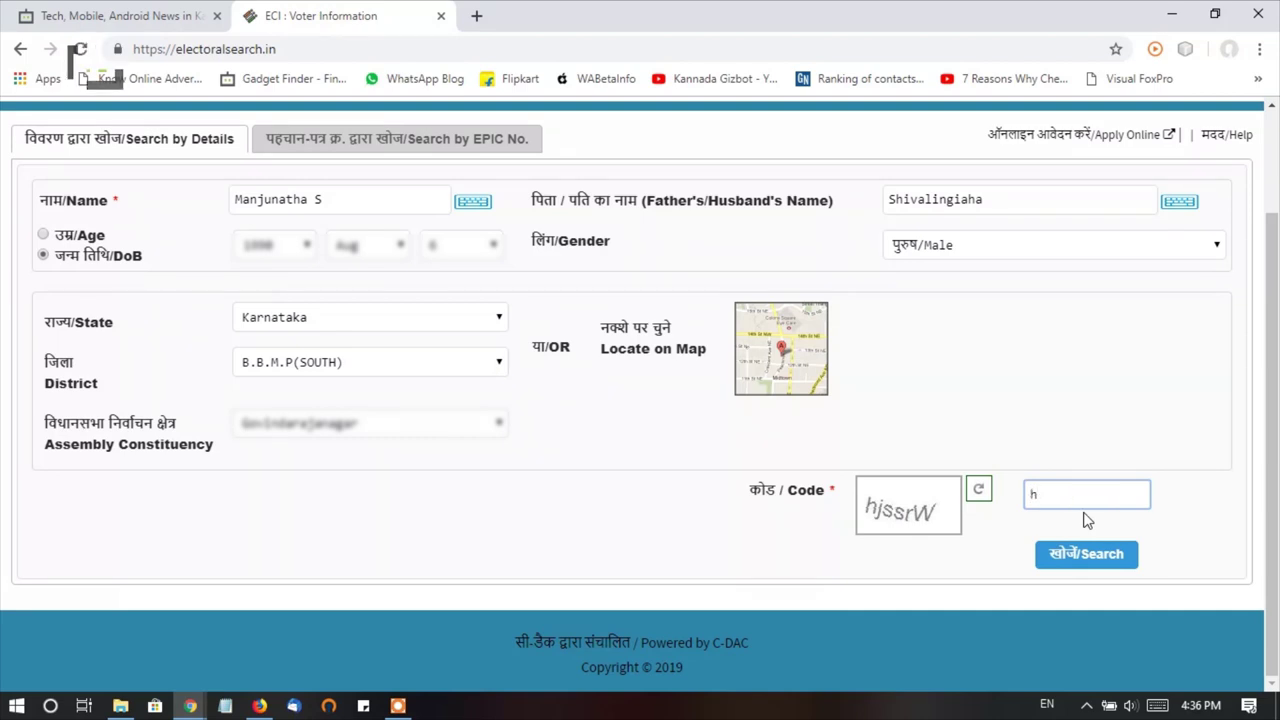
pyautogui.write('jssrW')
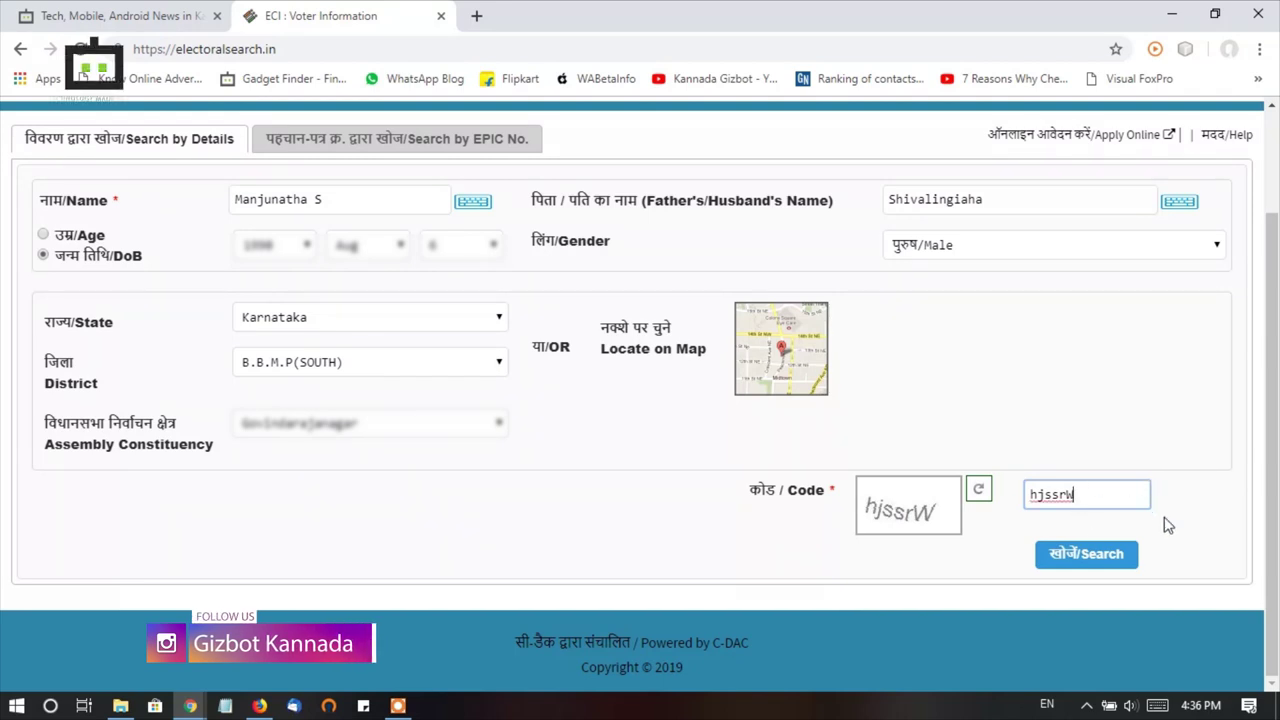
pyautogui.click(1121, 567)
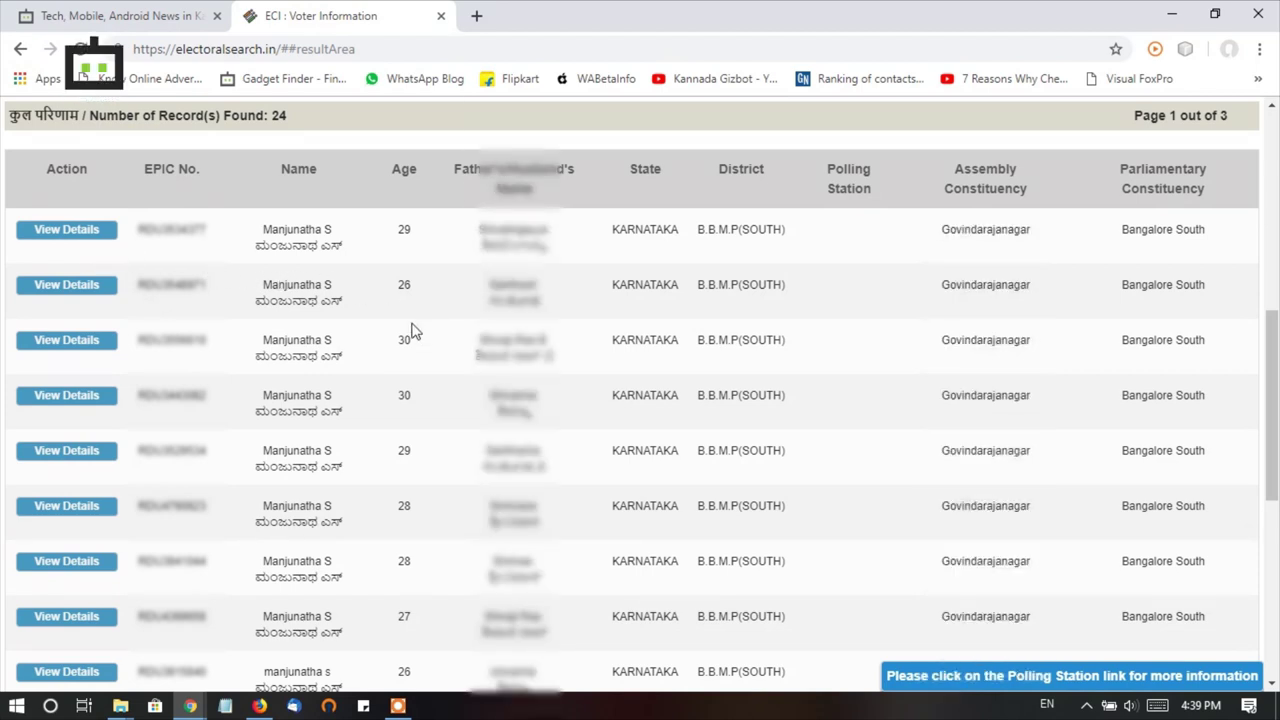
# - Open the first matching voter's details in a new tab, then return to the search tab
pyautogui.scroll(-5, 418, 330)
pyautogui.scroll(4, 416, 330)
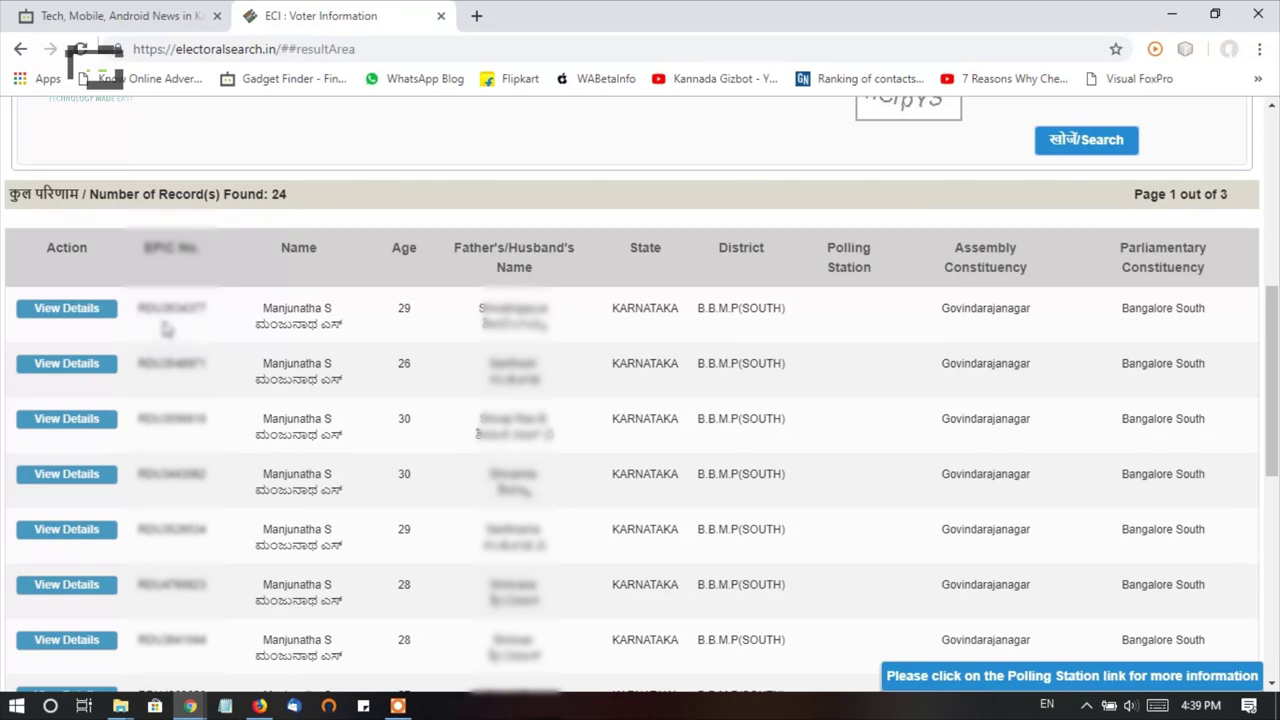
pyautogui.click(68, 310)
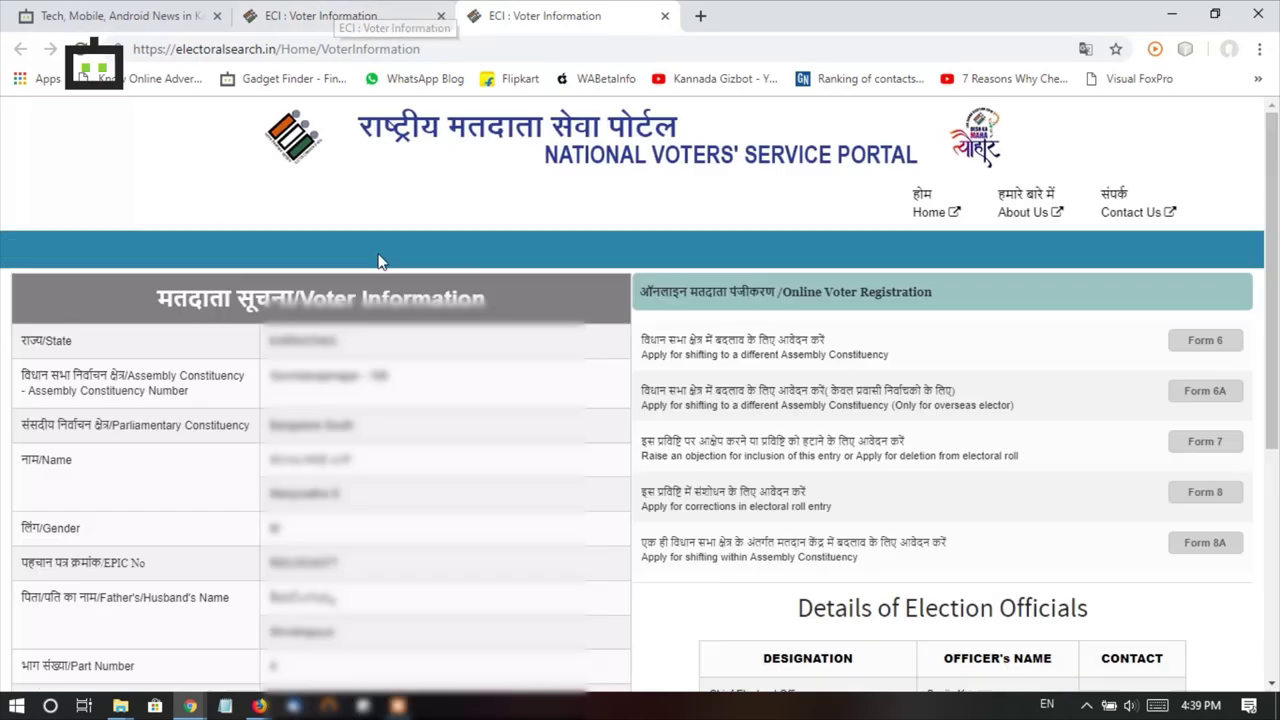
pyautogui.hotkey('ctrl', 'shift', 'Tab')
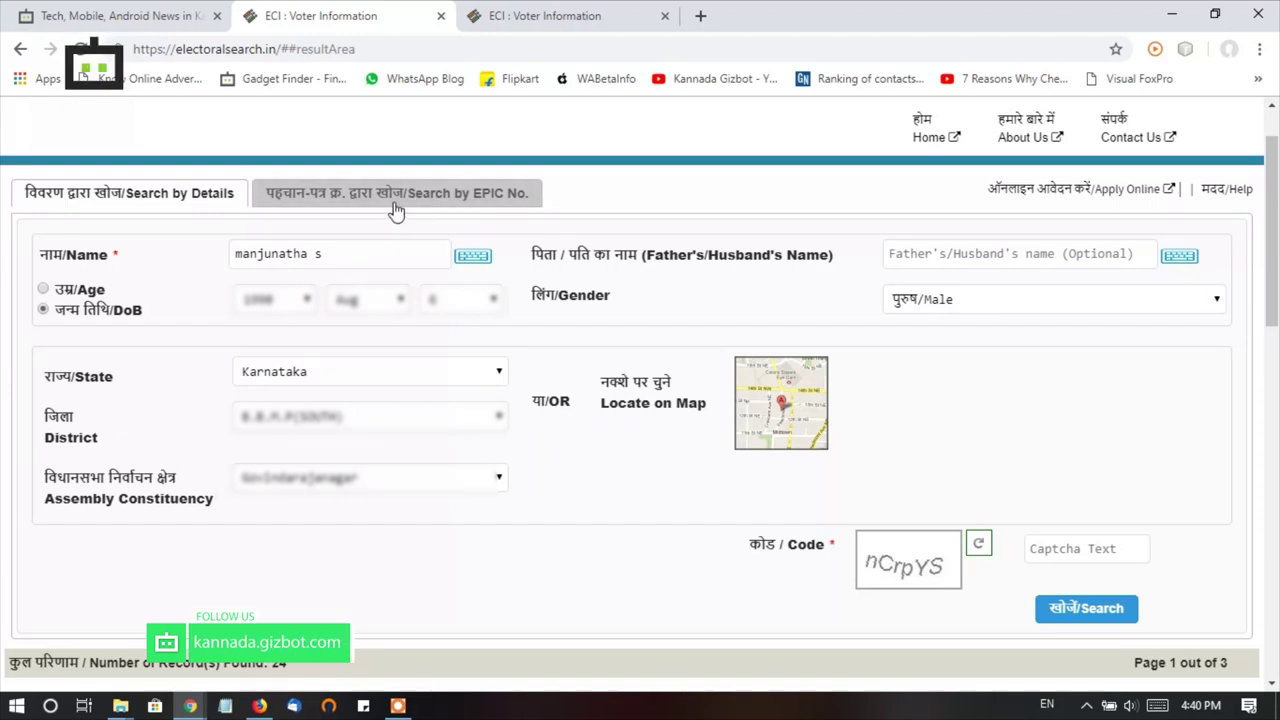
# - Switch to Search by EPIC No., enter the voter's EPIC number and choose Karnataka
pyautogui.click(460, 201)
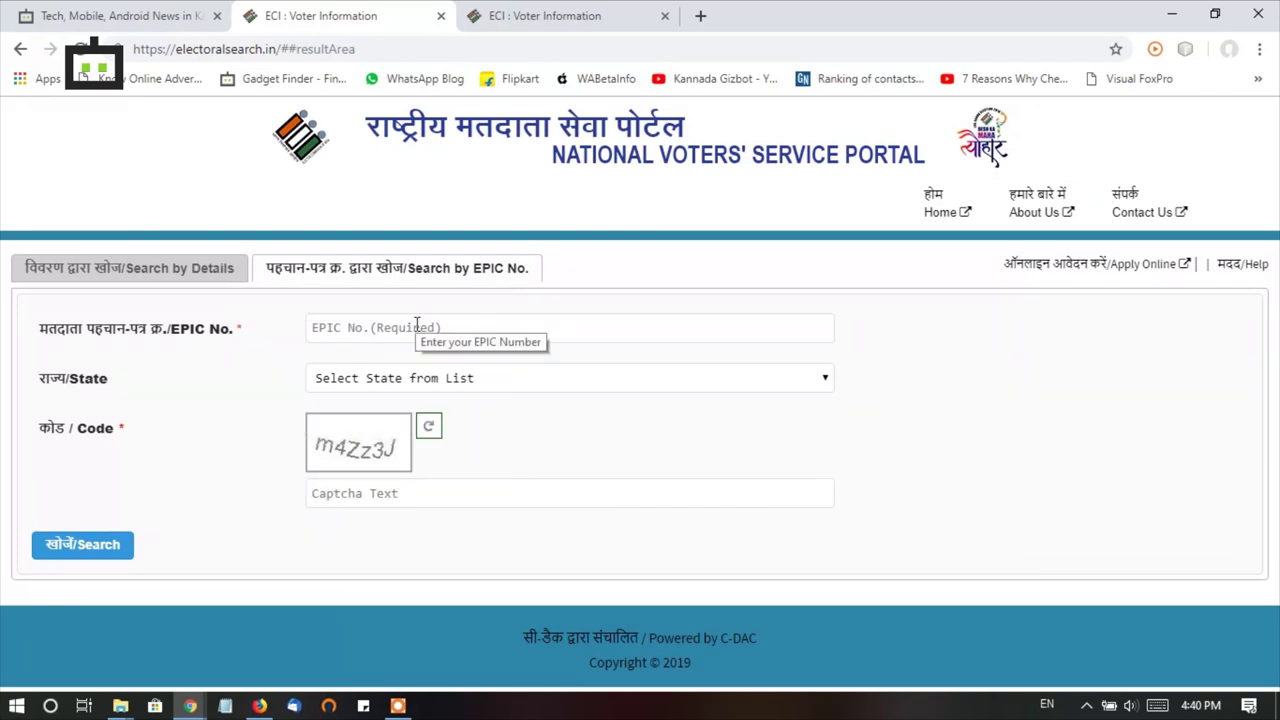
pyautogui.click(417, 324)
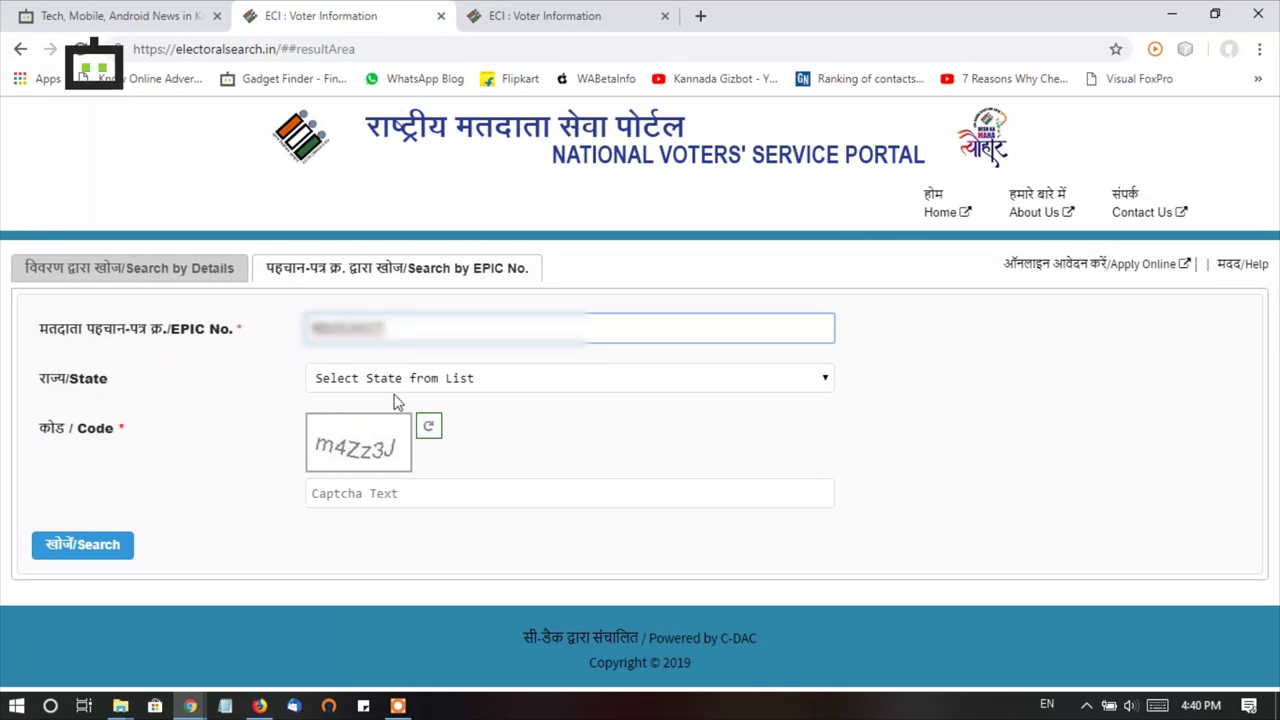
pyautogui.click(390, 384)
pyautogui.click(383, 201)
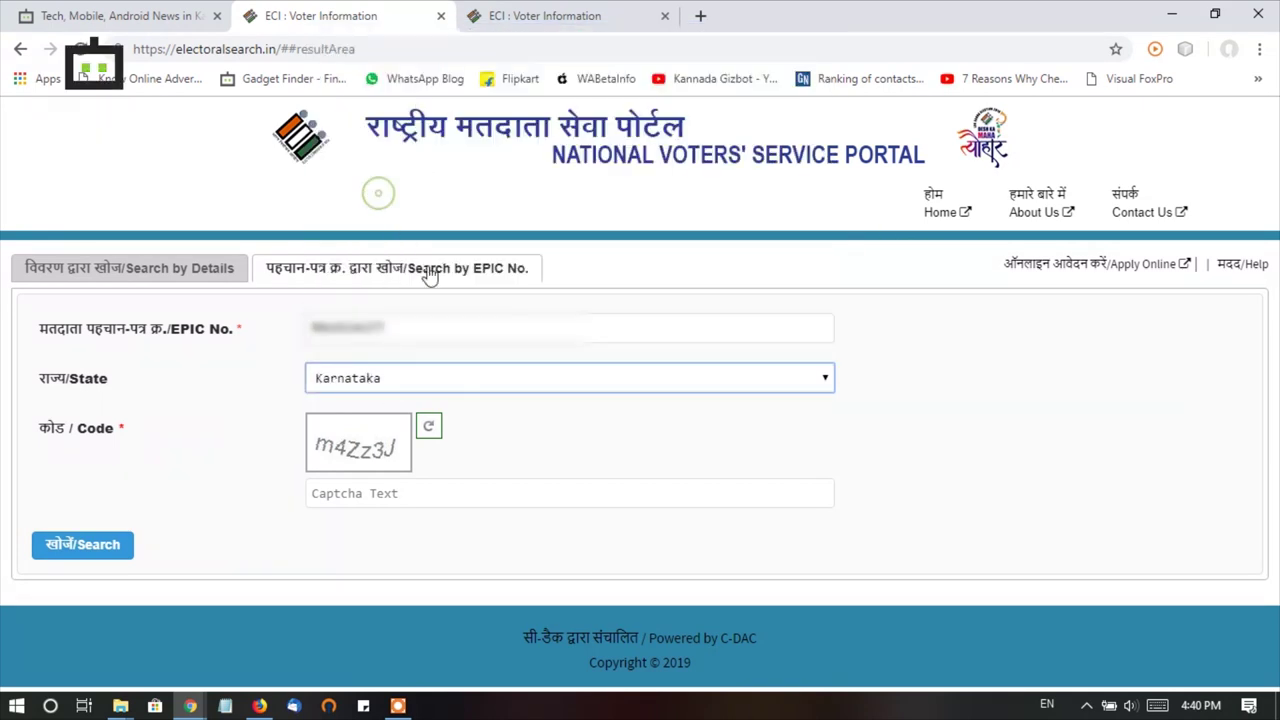
# - Fill in the captcha code and search, returning one record in Govindarajanagar
pyautogui.click(378, 495)
pyautogui.write('m4Zz')
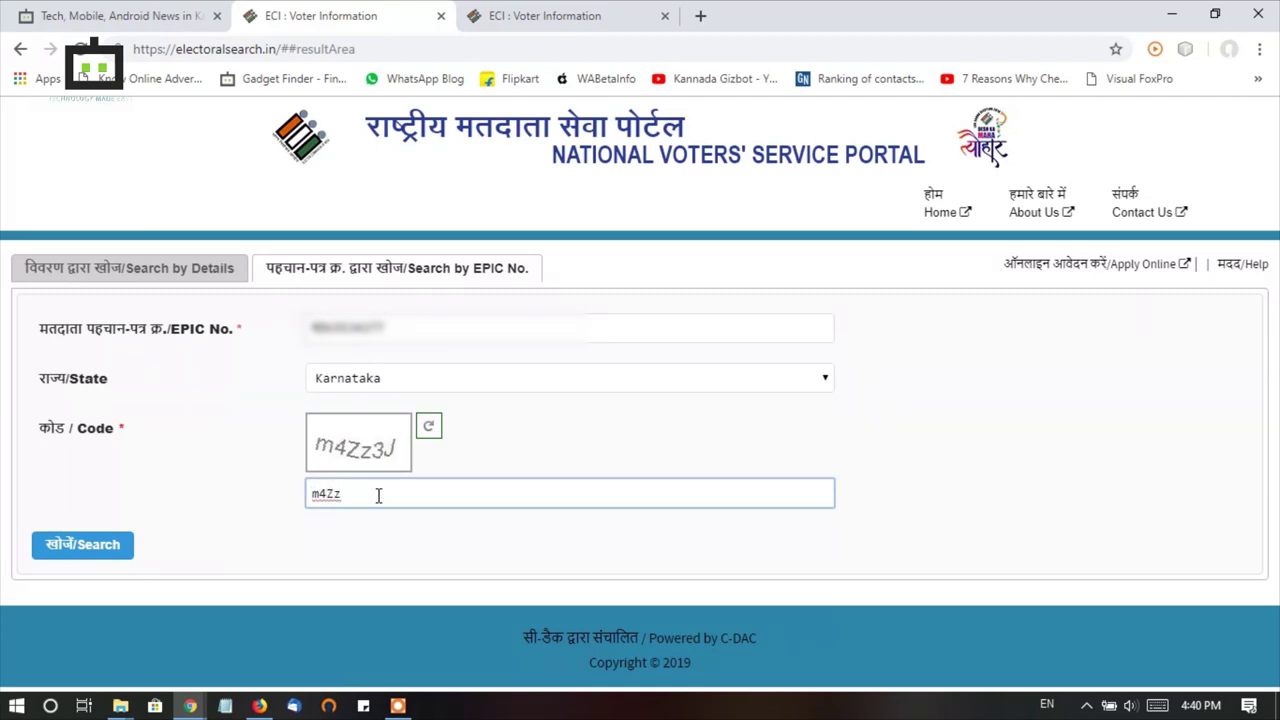
pyautogui.write('3J')
pyautogui.click(83, 545)
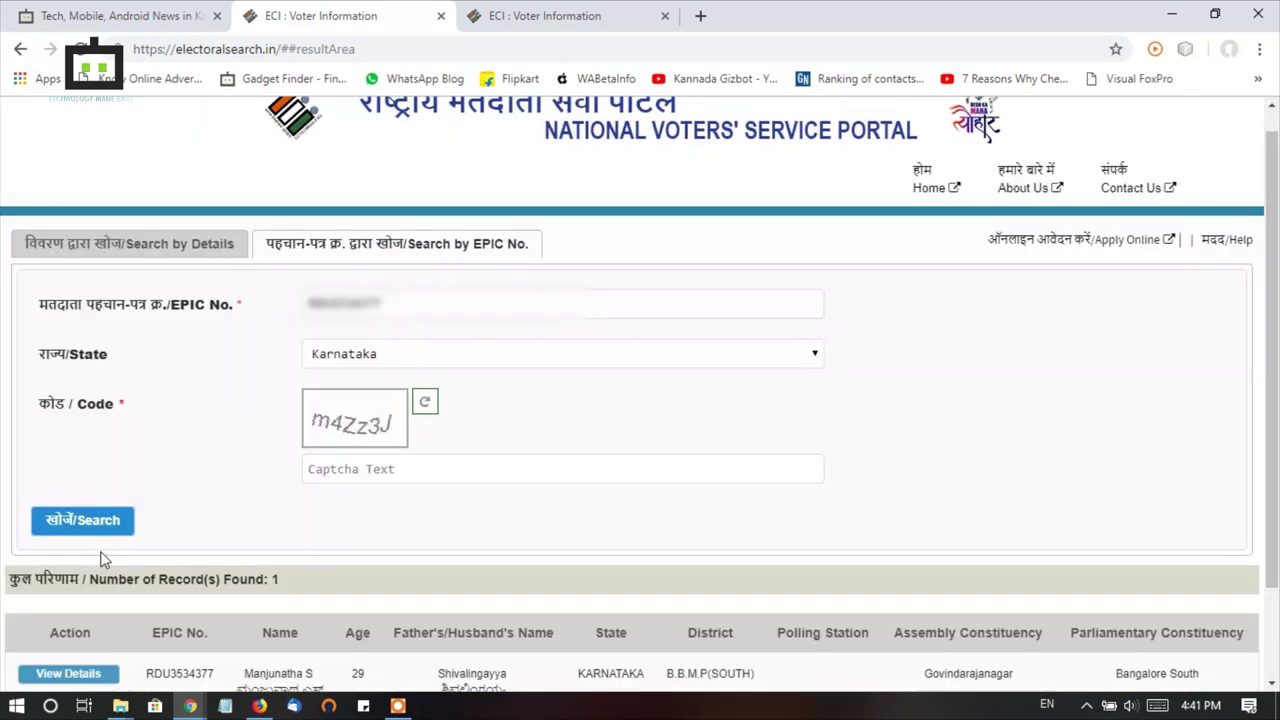
# - Open View Details for the single result to show the voter's full information page
pyautogui.scroll(-2, 517, 397)
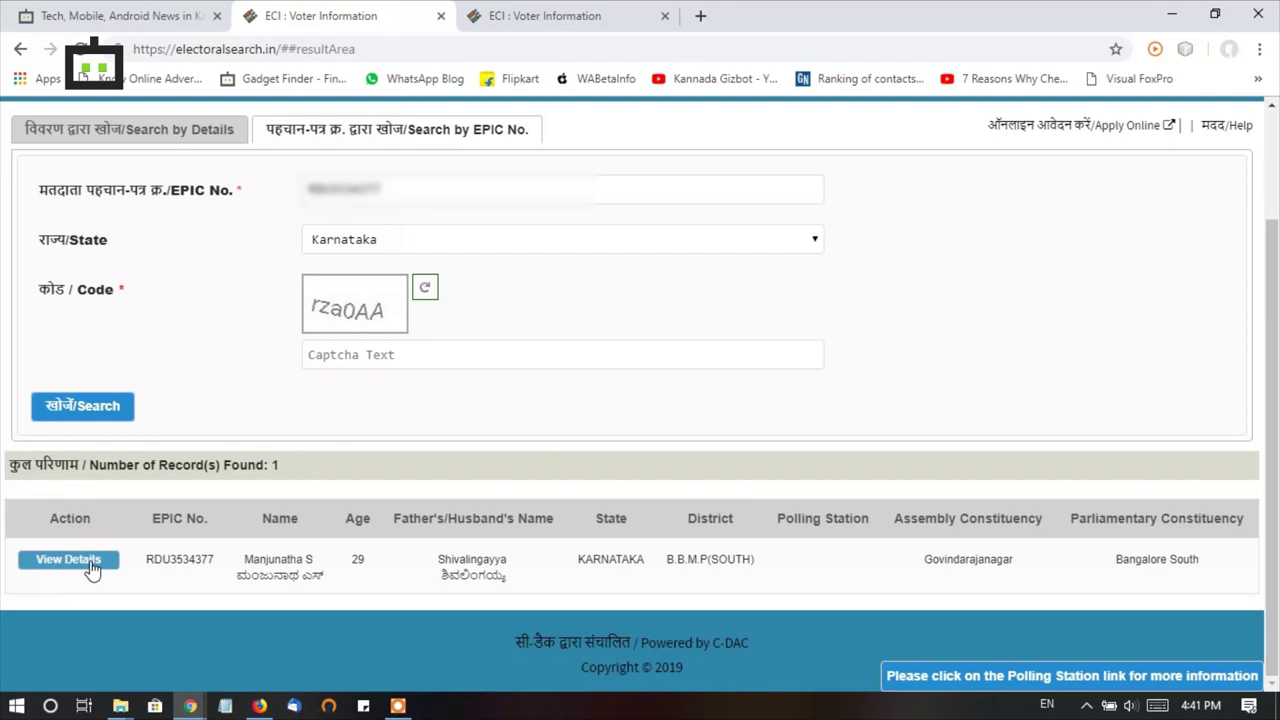
pyautogui.click(90, 560)
pyautogui.scroll(-4, 541, 253)
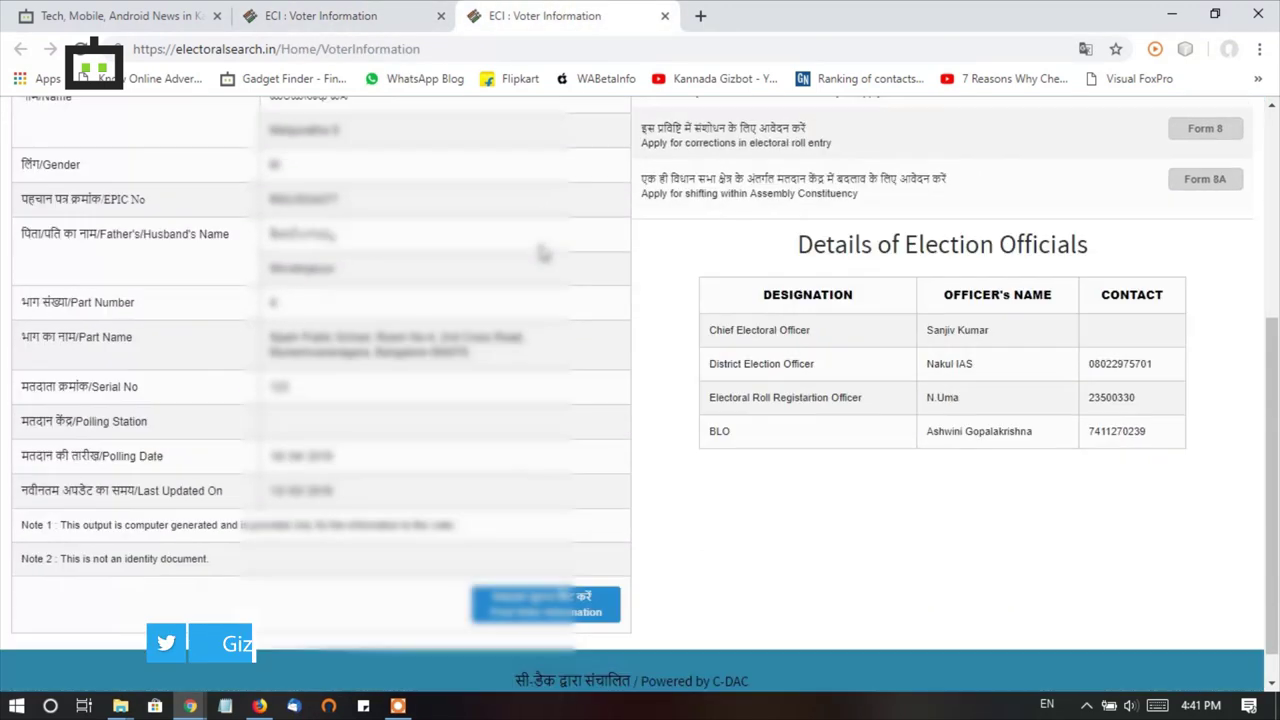
pyautogui.scroll(4, 540, 253)
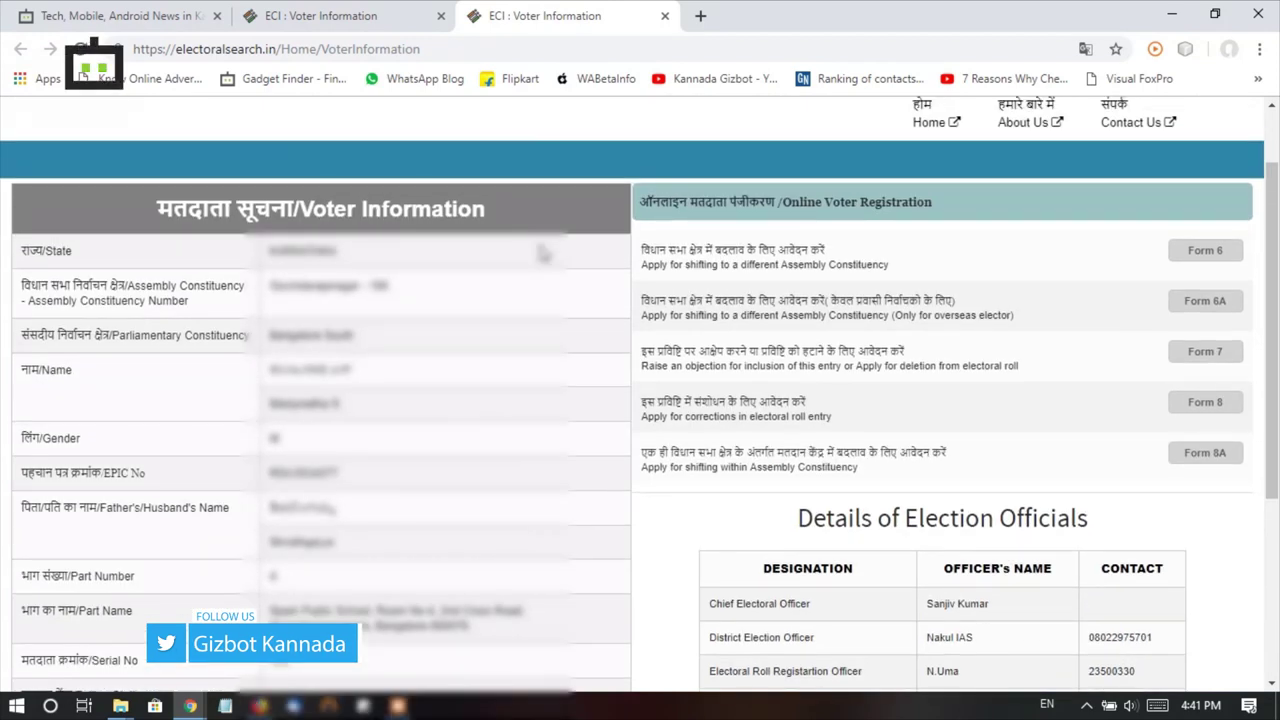